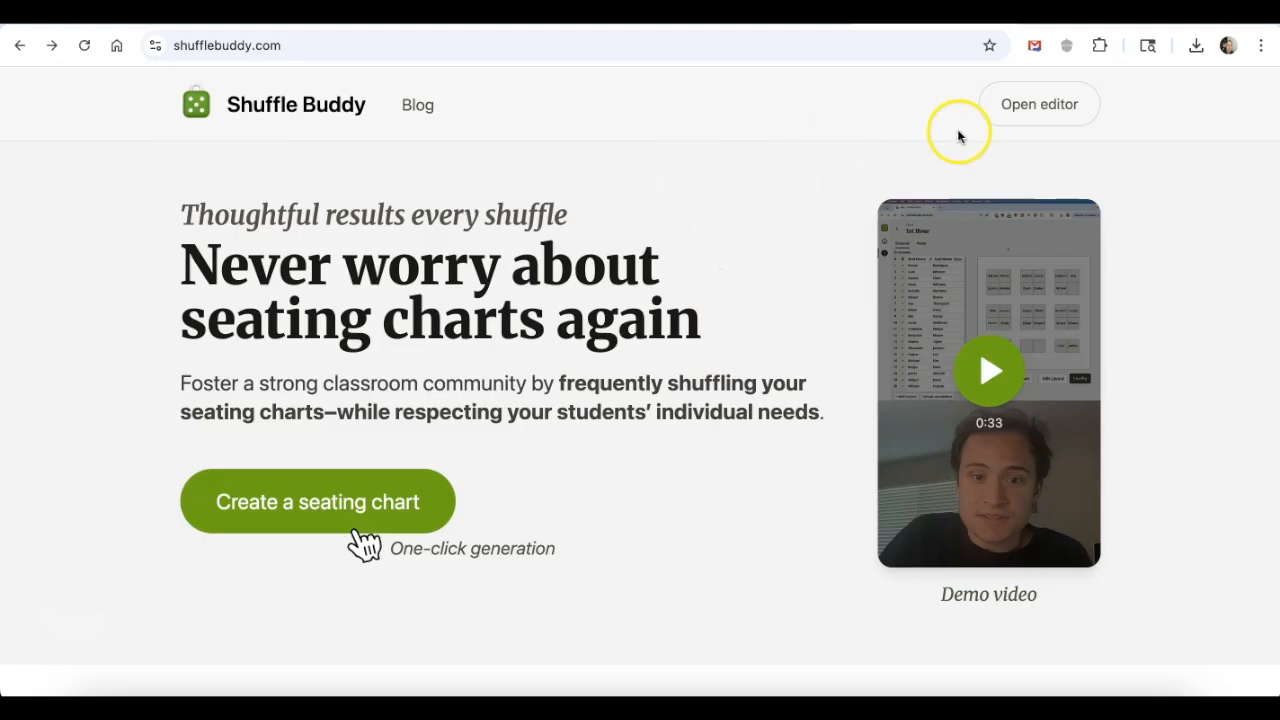
Open the seating chart editor and create a new class.
click(1036, 106)
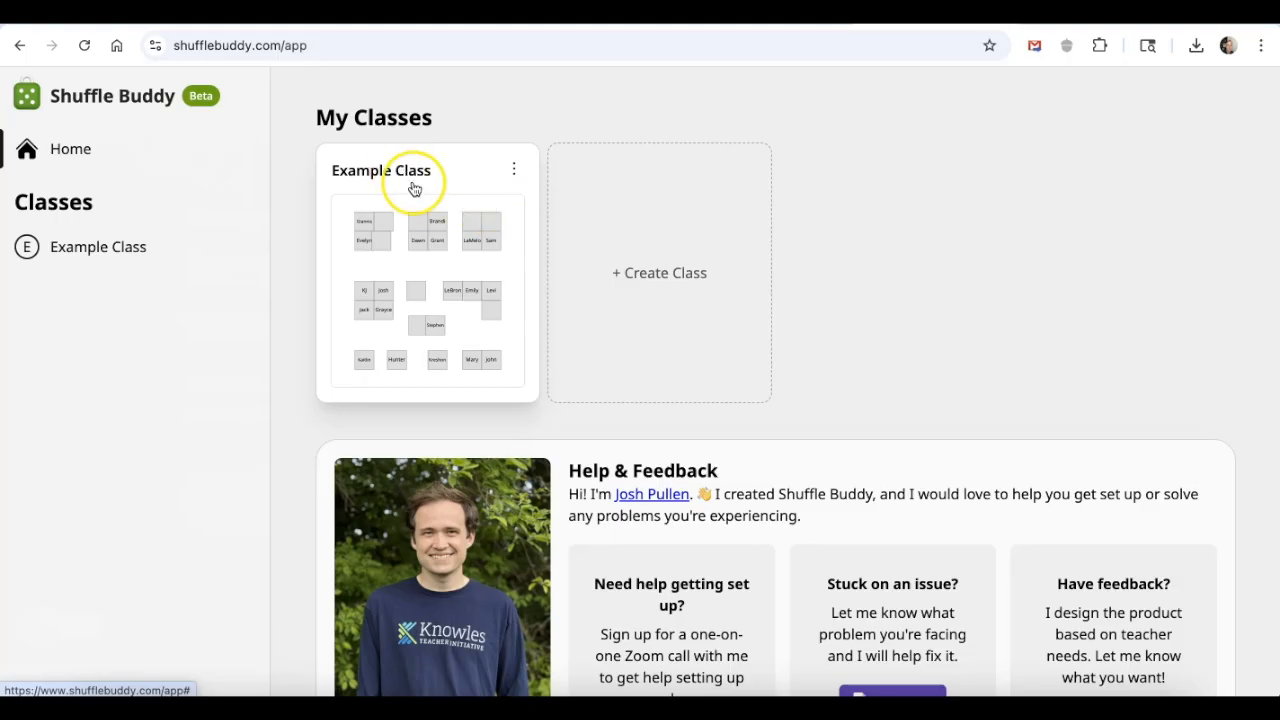
click(665, 252)
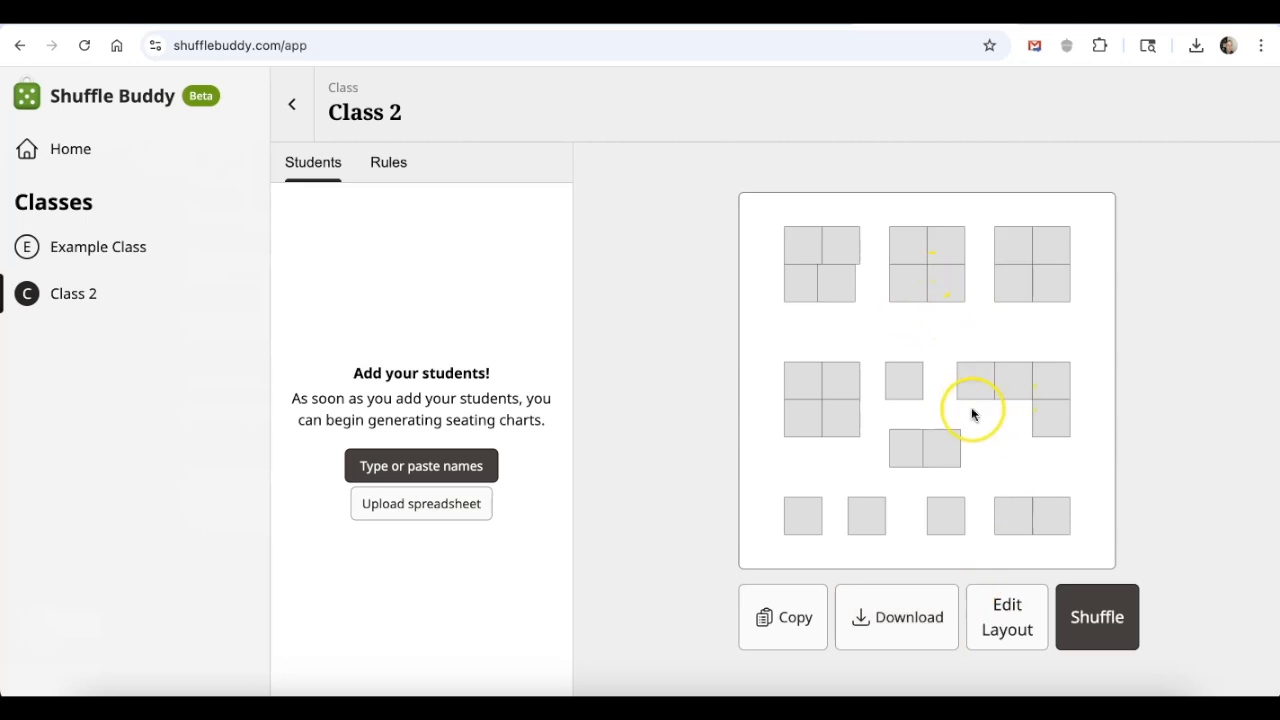
Edit the room layout, moving single desks so the upper-left group forms a block two desks wide and three desks deep.
click(1008, 620)
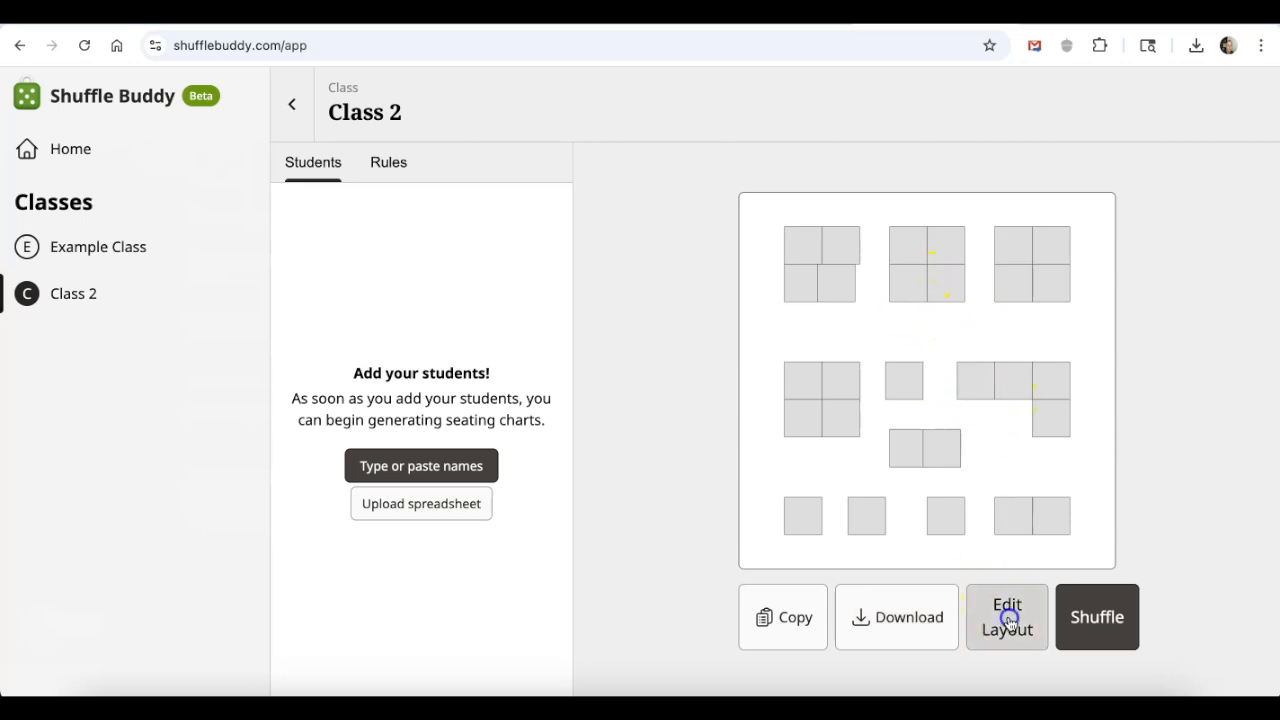
click(722, 301)
drag(722, 301, 690, 338)
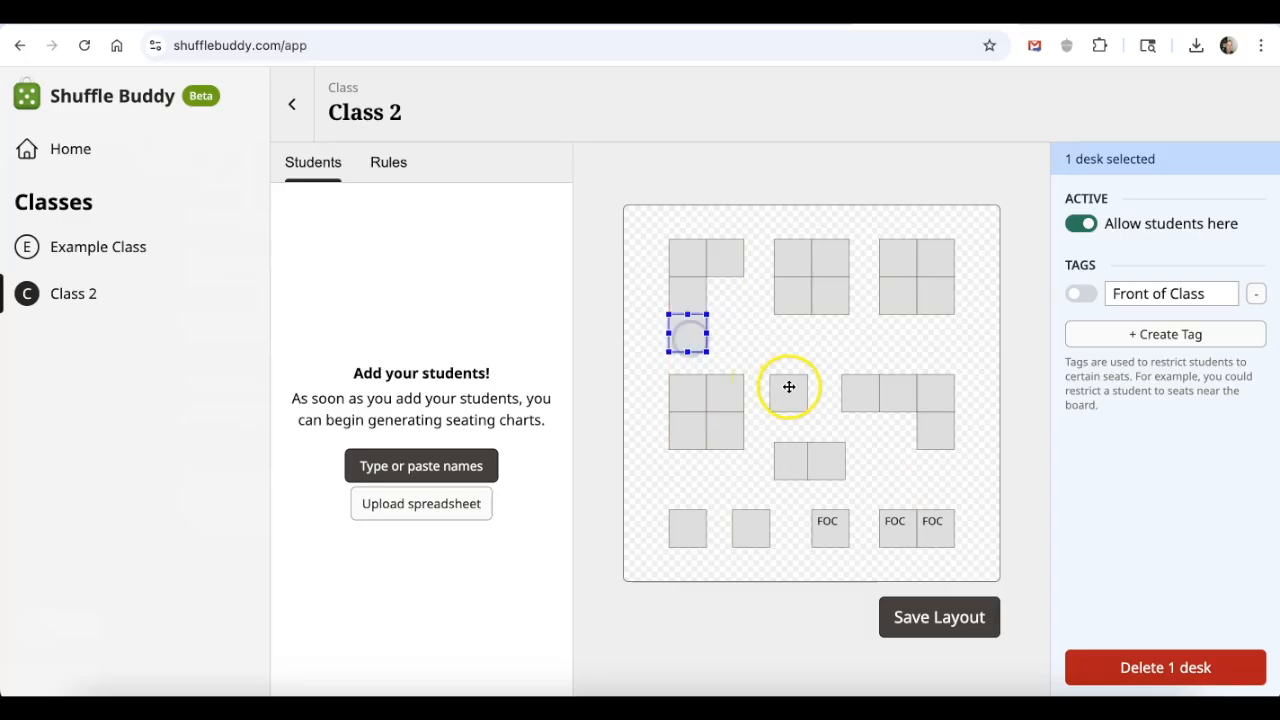
drag(789, 387, 767, 350)
drag(721, 407, 723, 335)
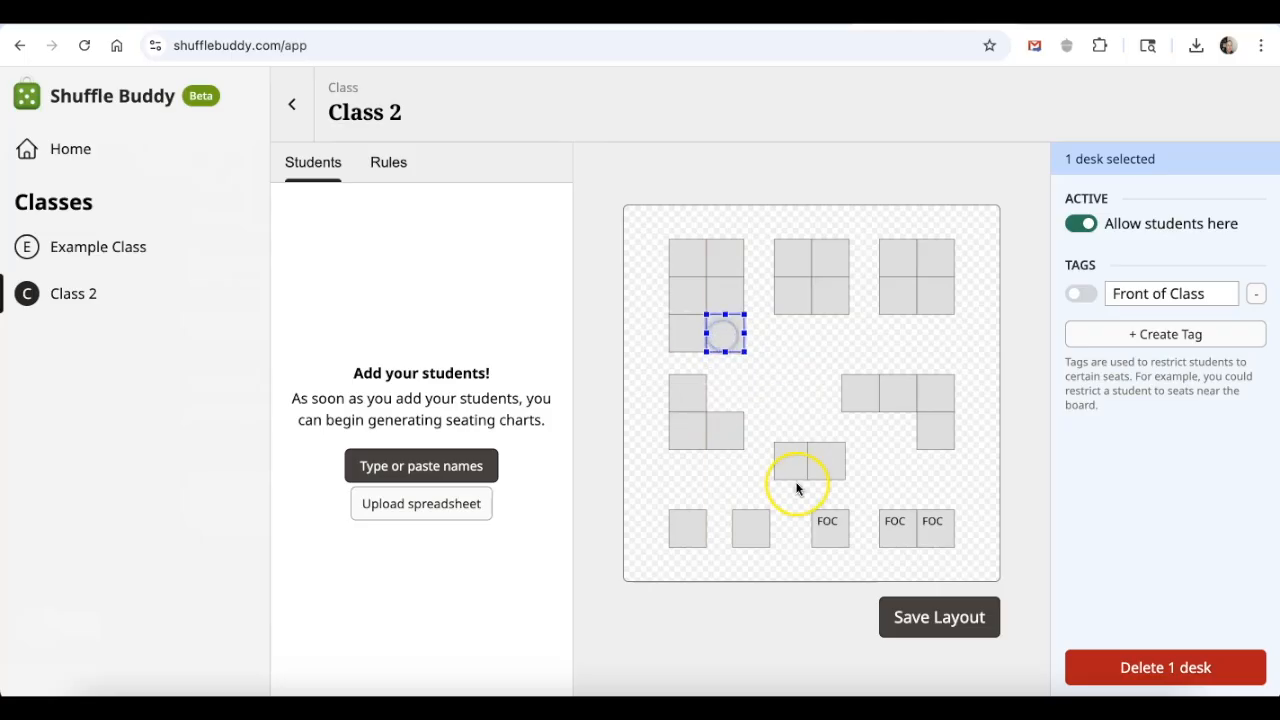
Delete the lower-right desk of the middle-left group and return to the class overview.
click(735, 434)
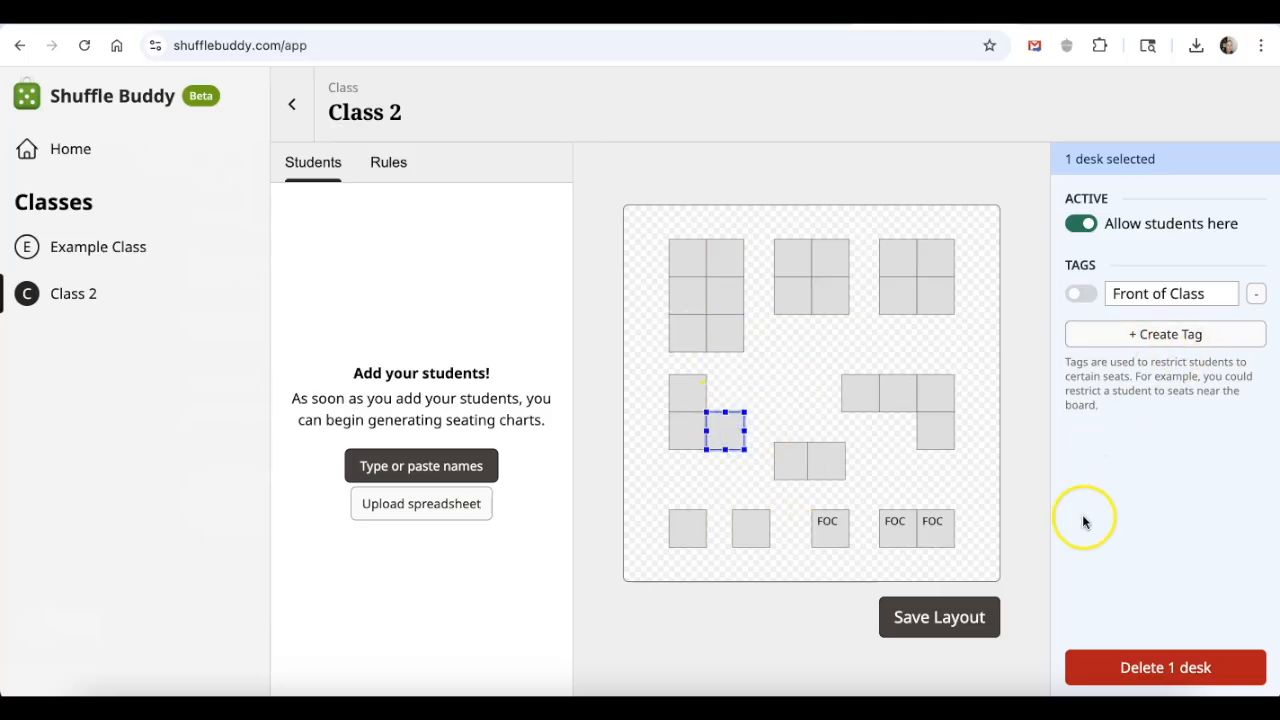
click(1149, 671)
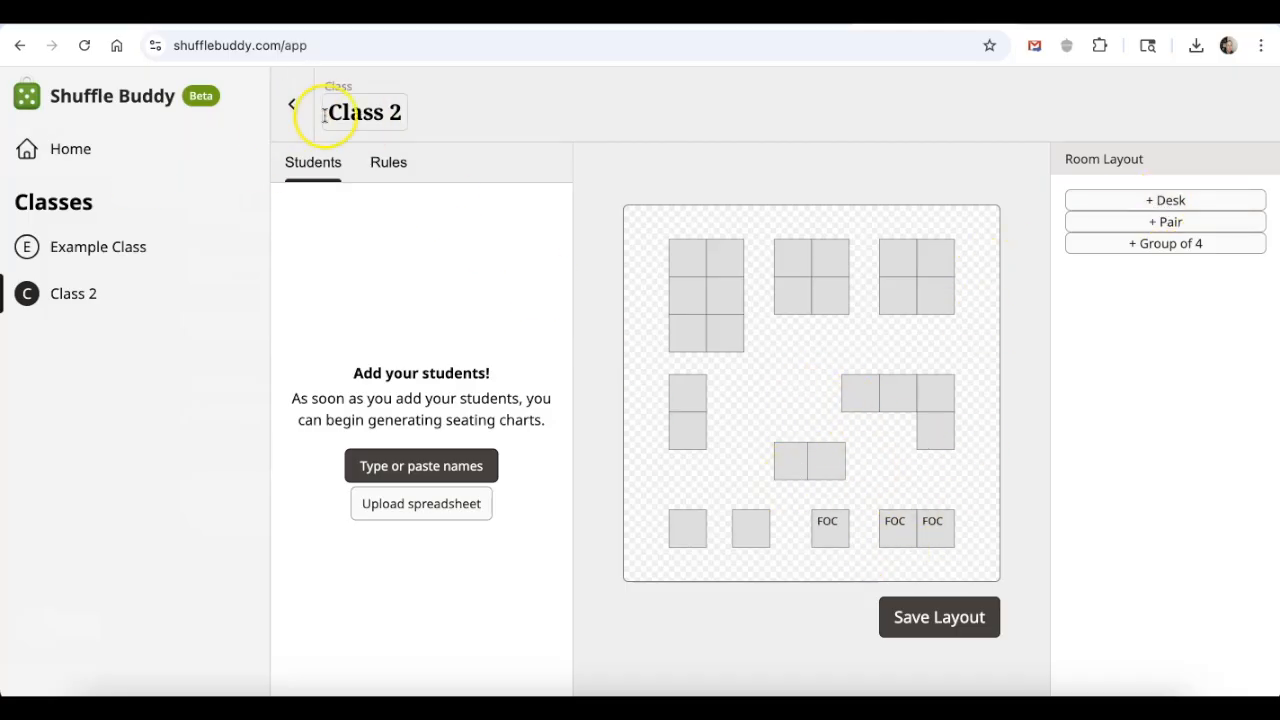
click(290, 108)
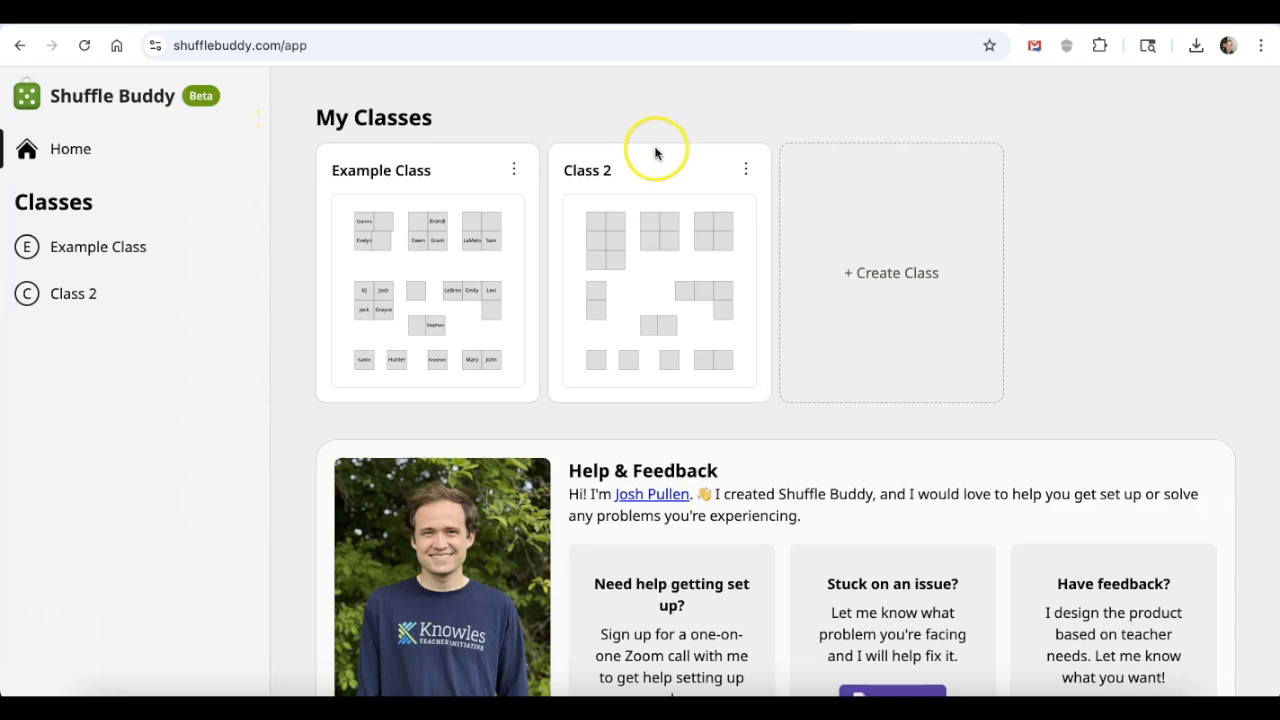
Open Example Class, look through its student list, and shuffle the seating chart twice.
click(424, 178)
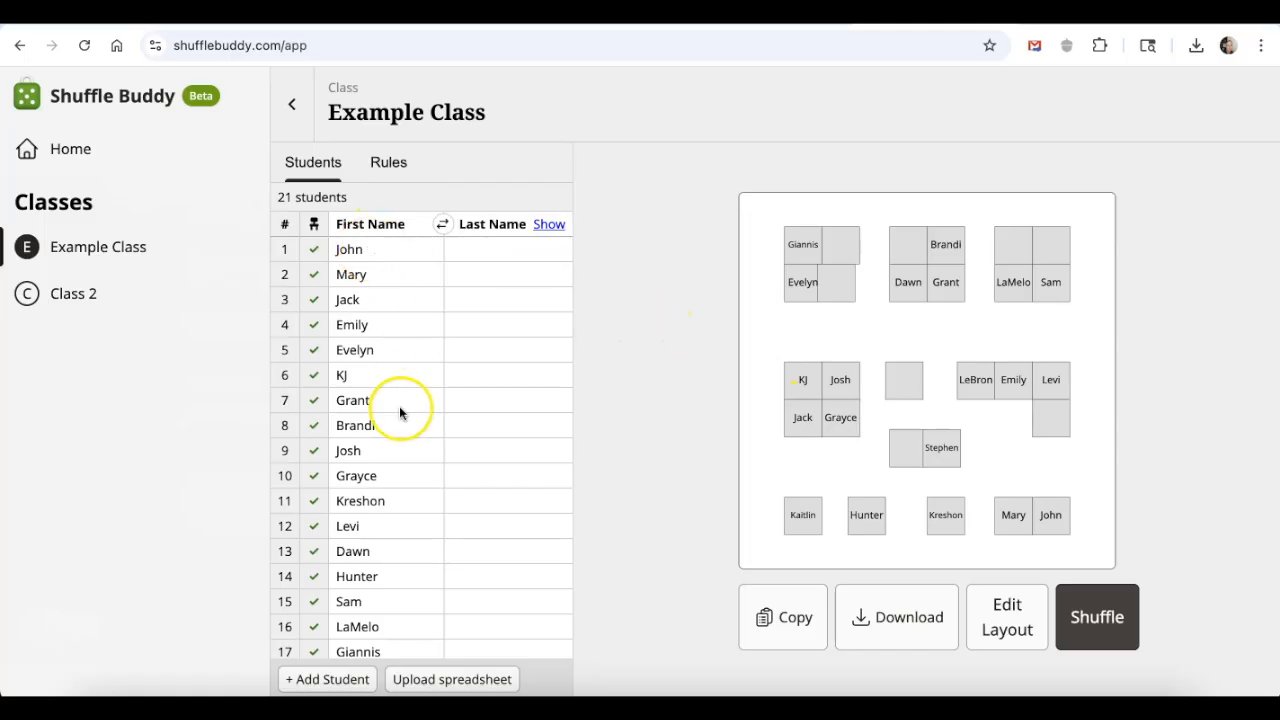
scroll(409, 600, down, 2)
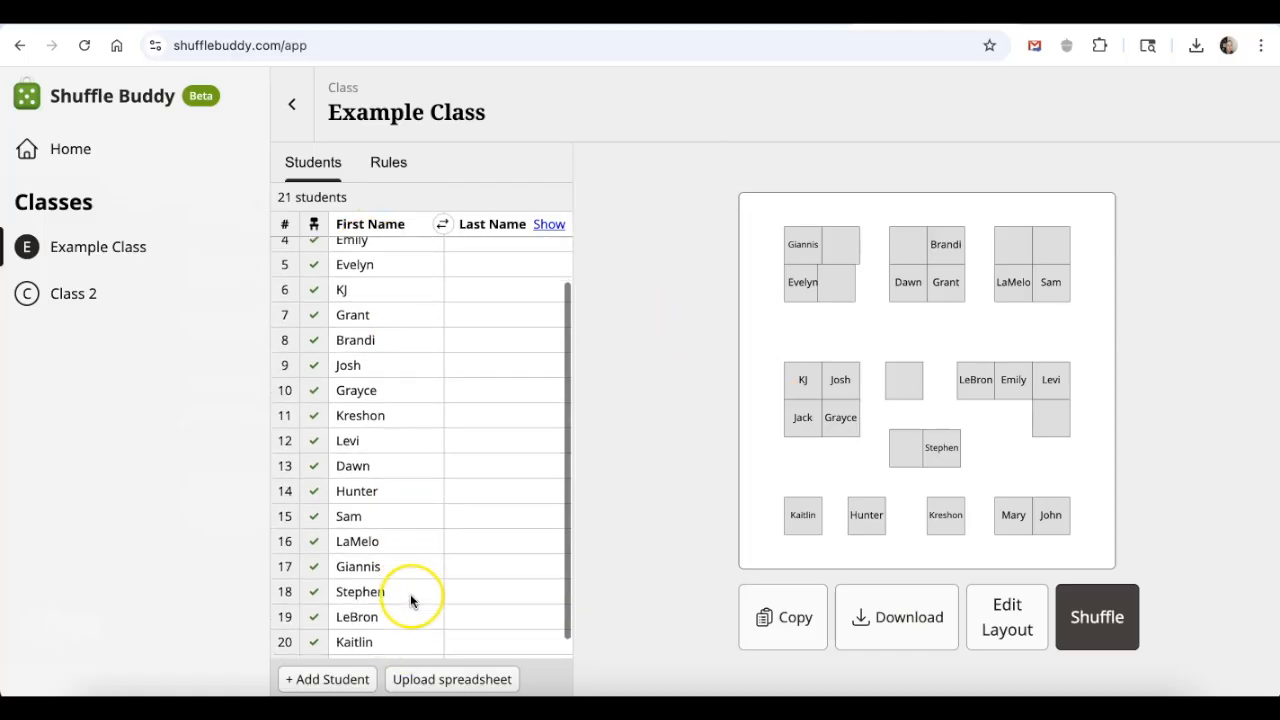
scroll(384, 463, up, 2)
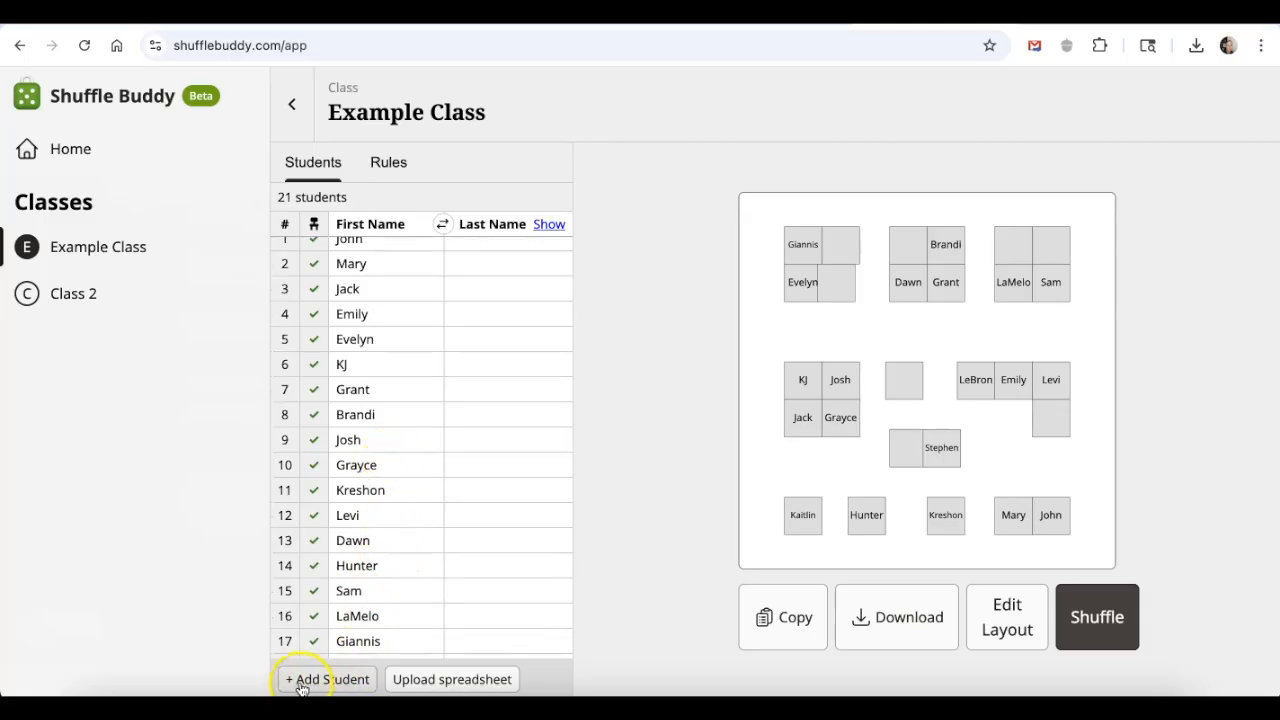
scroll(429, 566, down, 3)
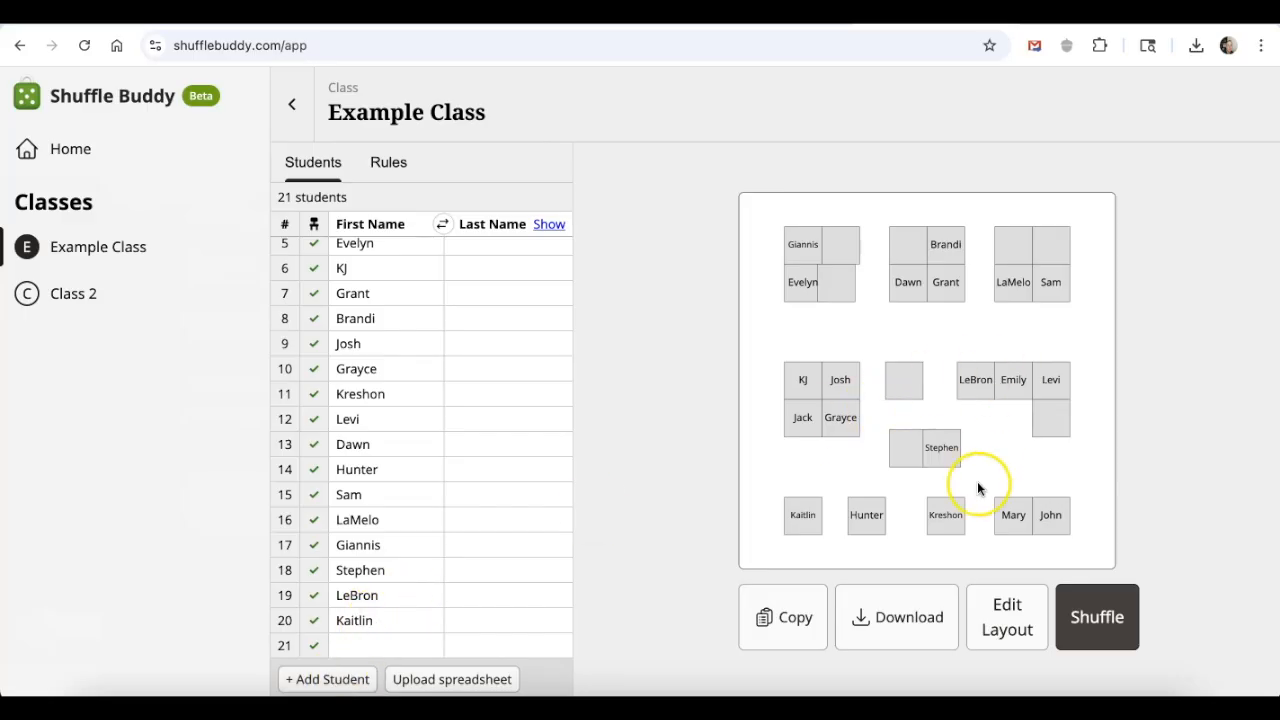
click(1094, 621)
click(822, 457)
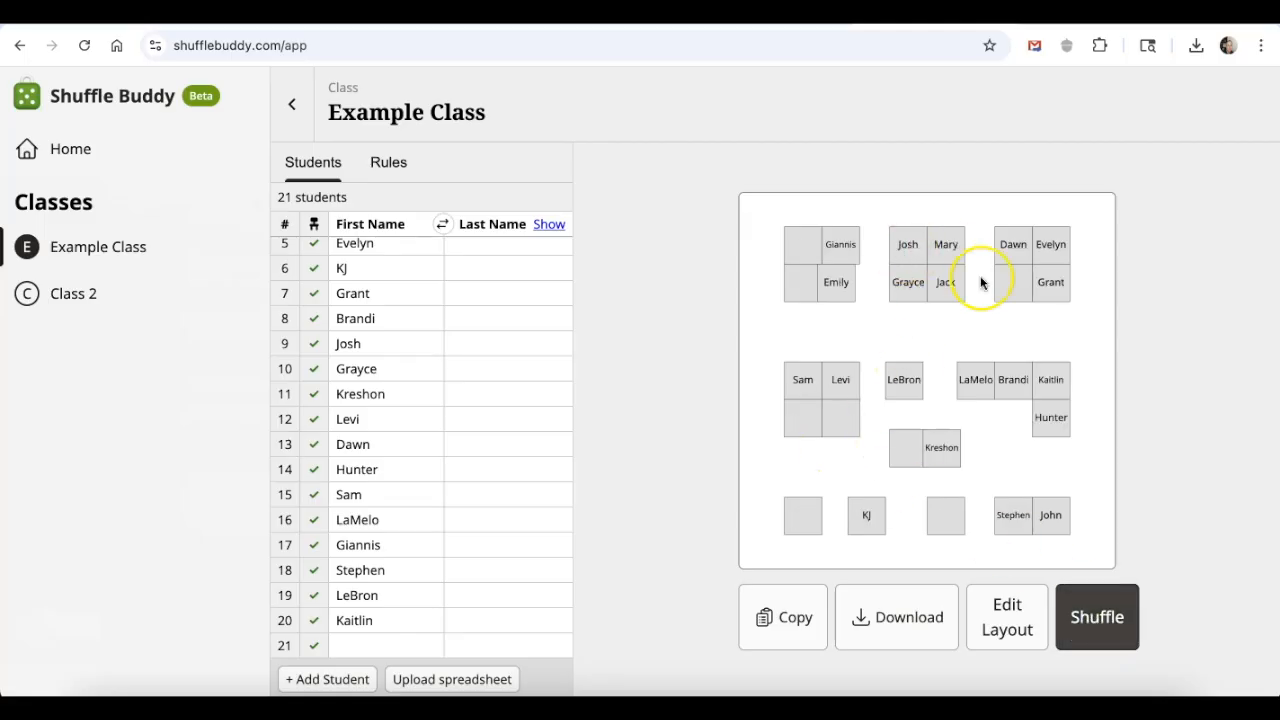
click(1094, 612)
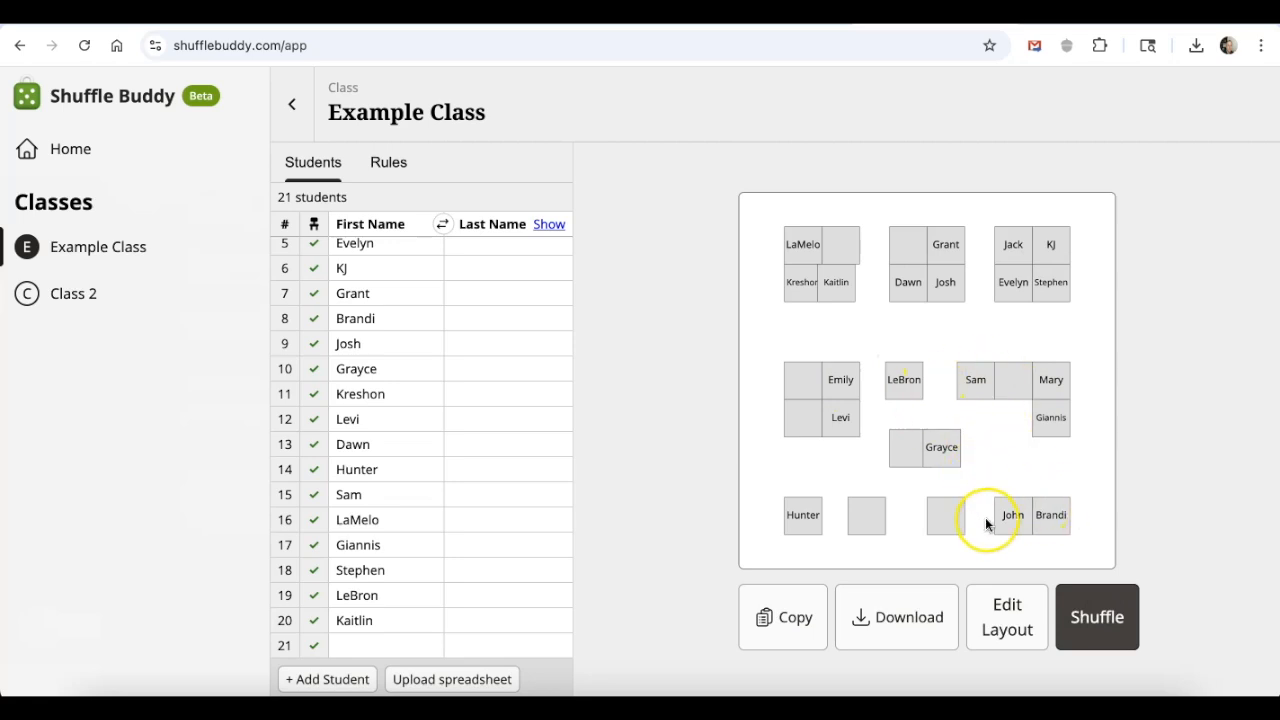
Add a third keep-apart rule that separates the first three students on the class list.
click(392, 169)
click(390, 171)
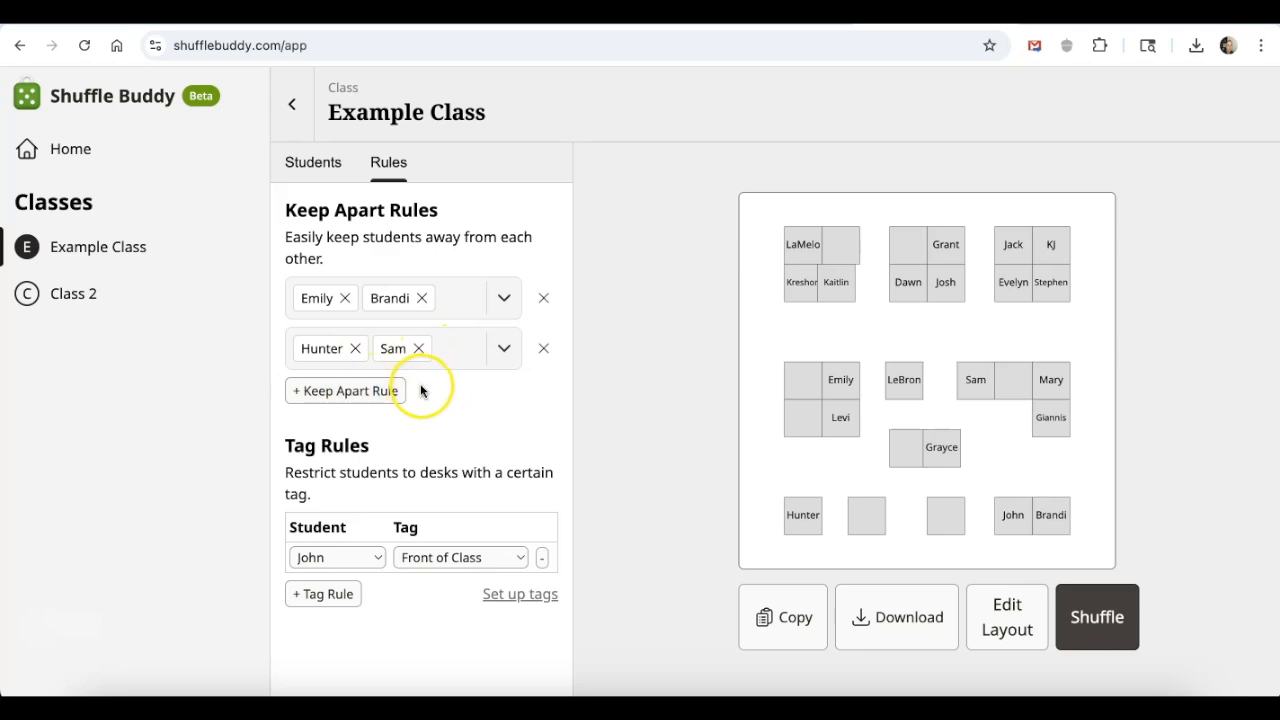
click(343, 391)
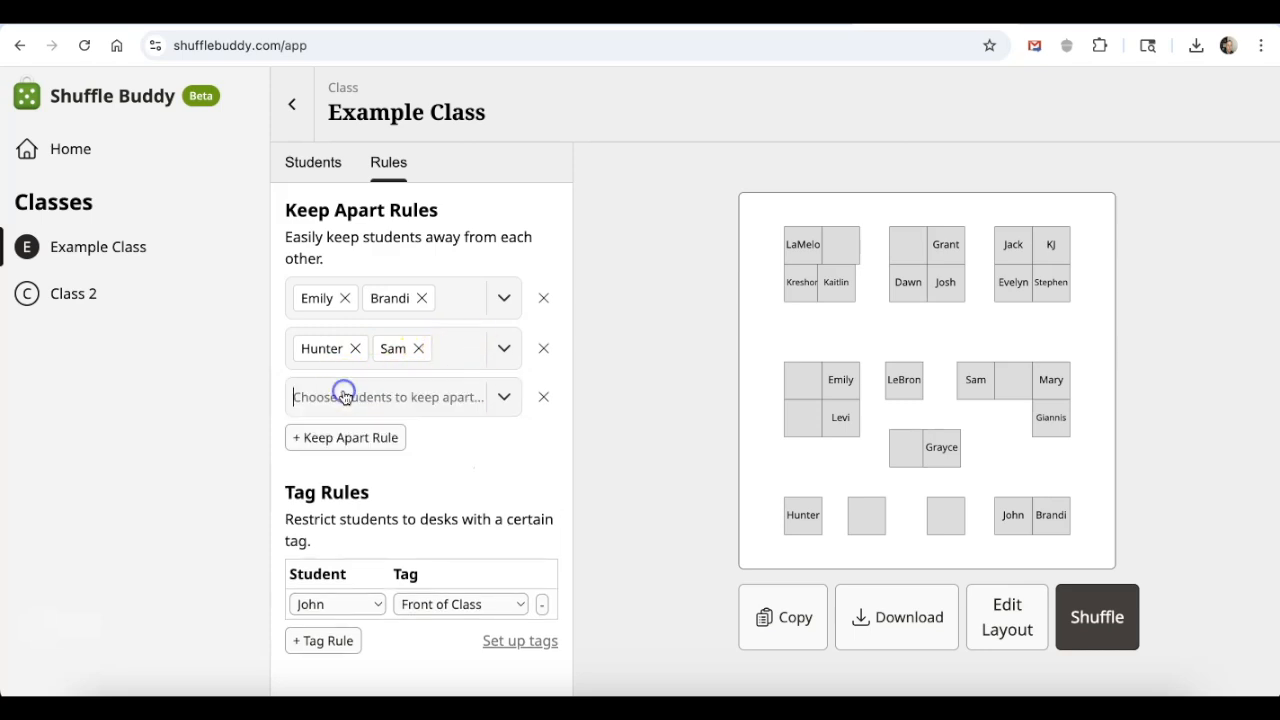
click(505, 399)
click(304, 442)
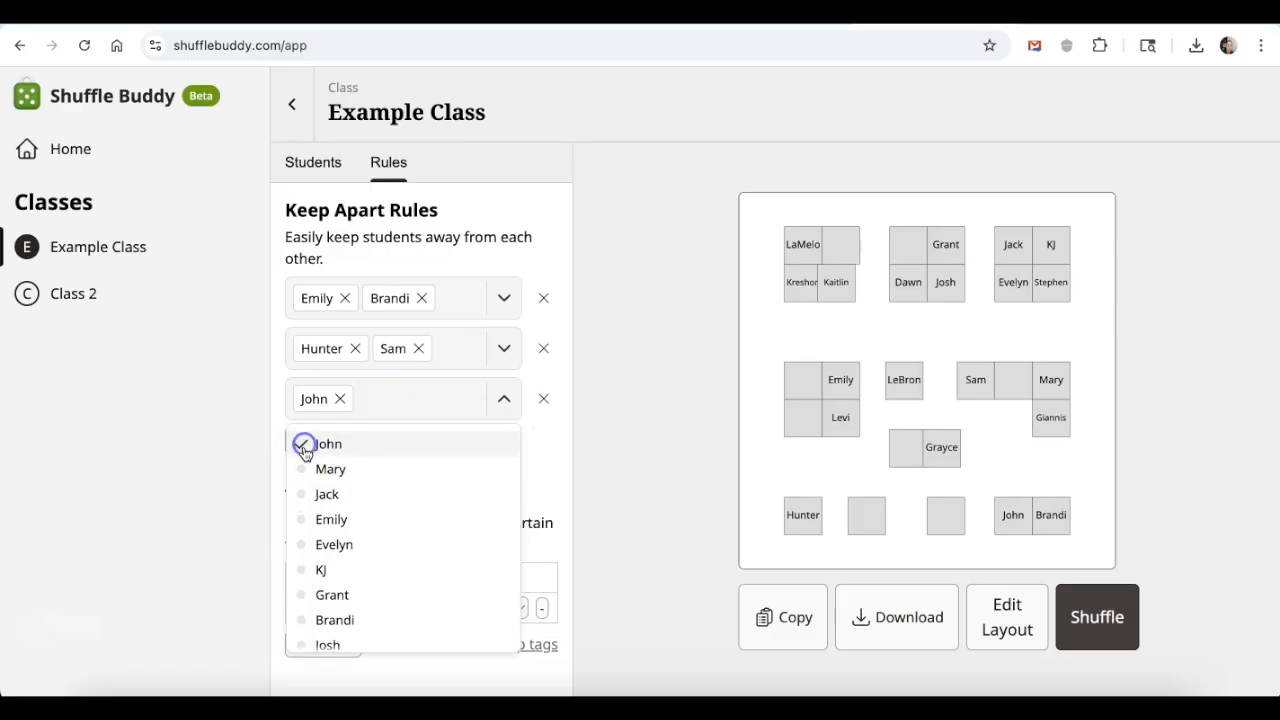
click(302, 468)
click(301, 508)
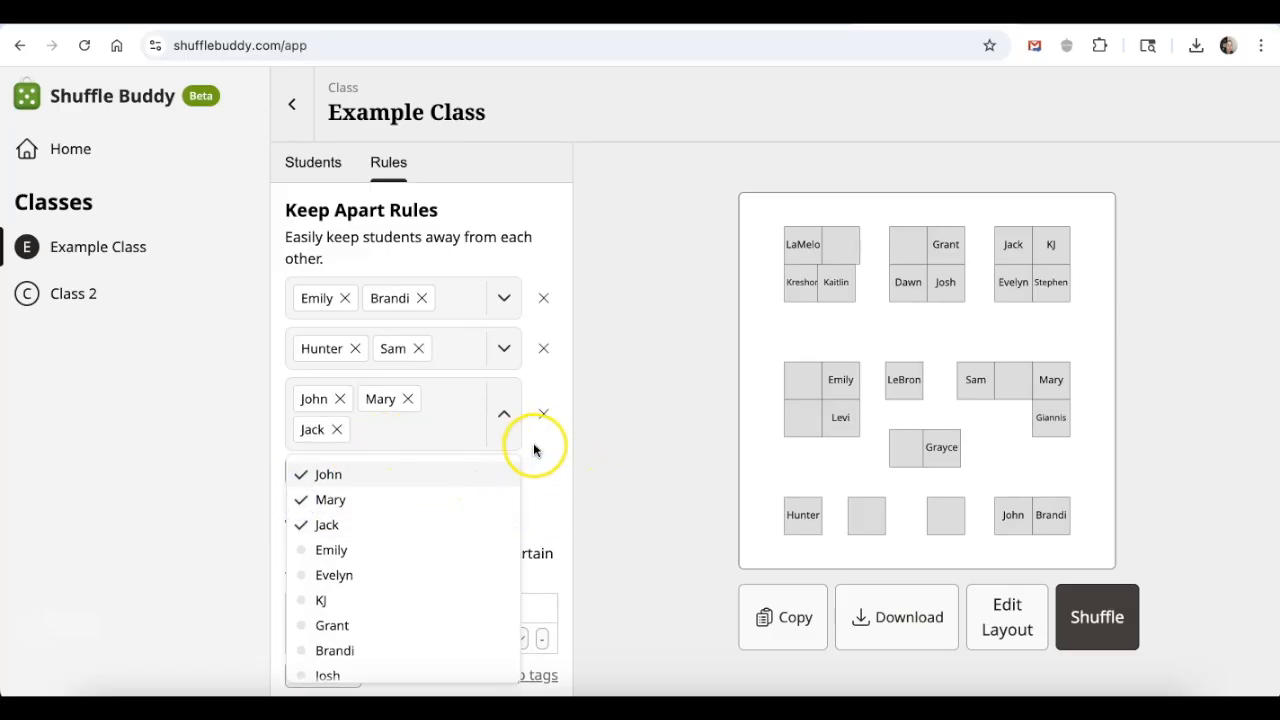
click(540, 470)
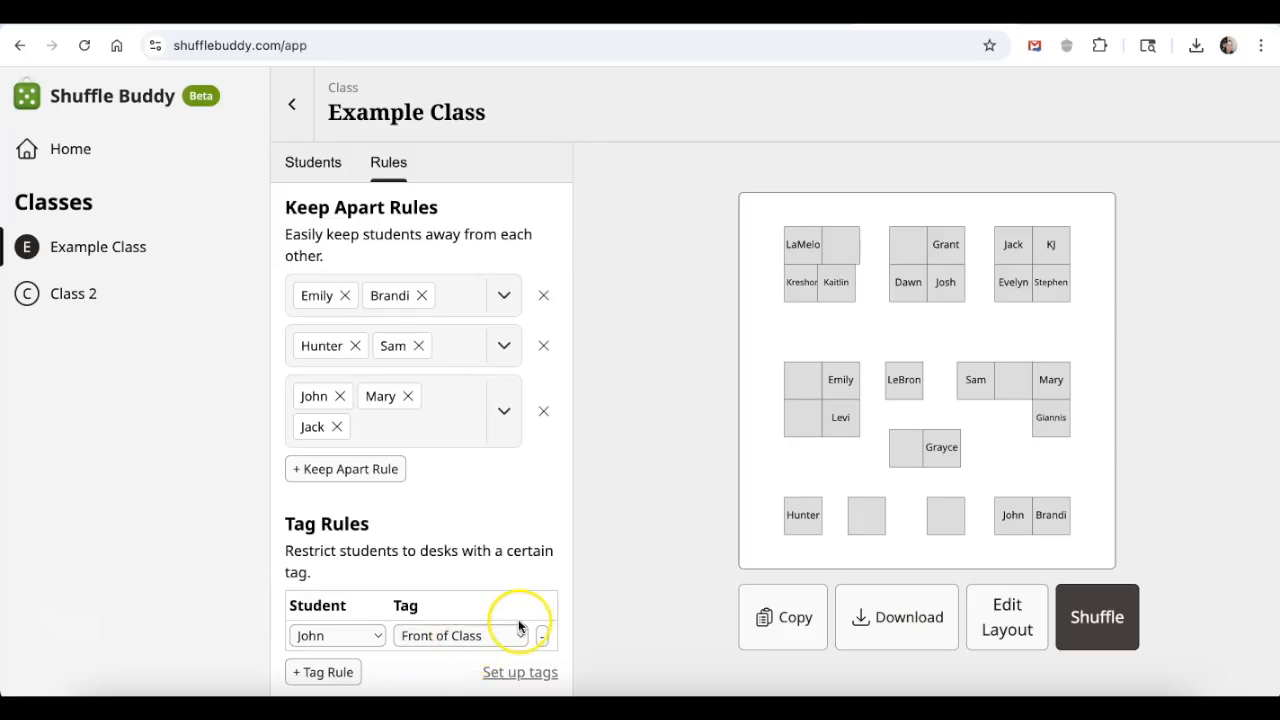
Open the desk tag setup in the room layout and add a blank tag rule below the Front of Class rule.
click(515, 675)
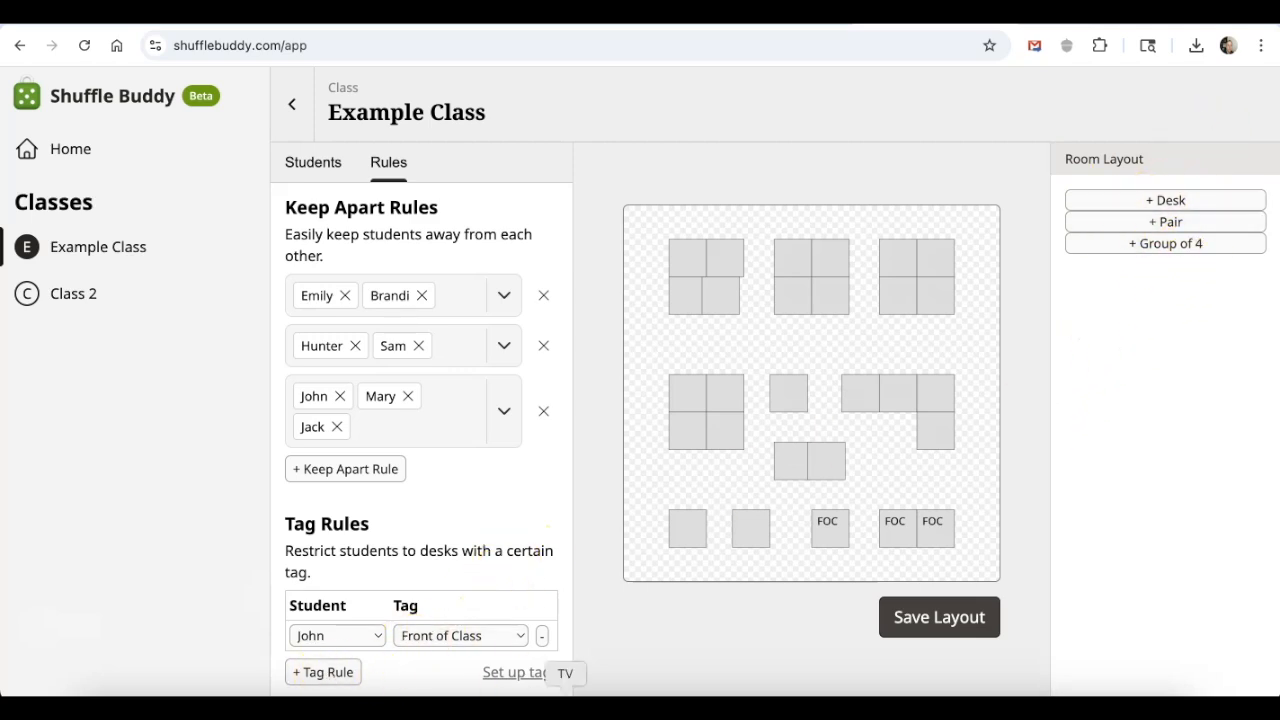
click(323, 672)
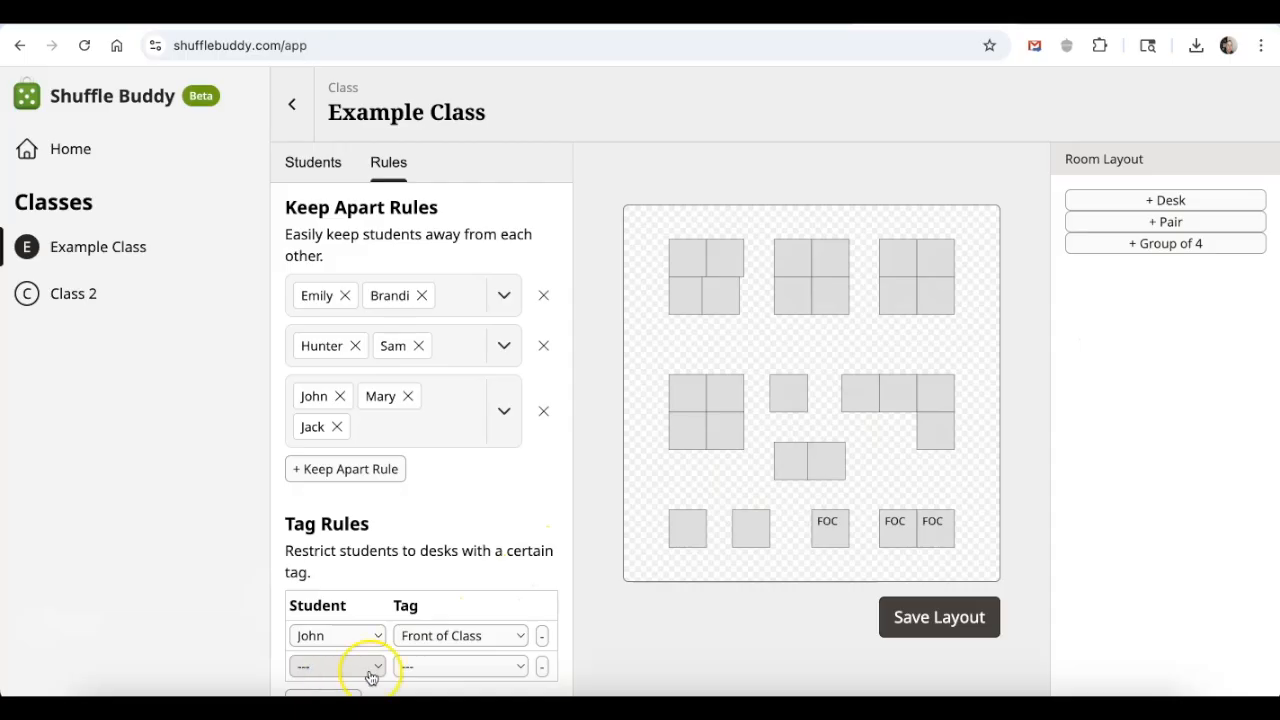
scroll(491, 548, down, 1)
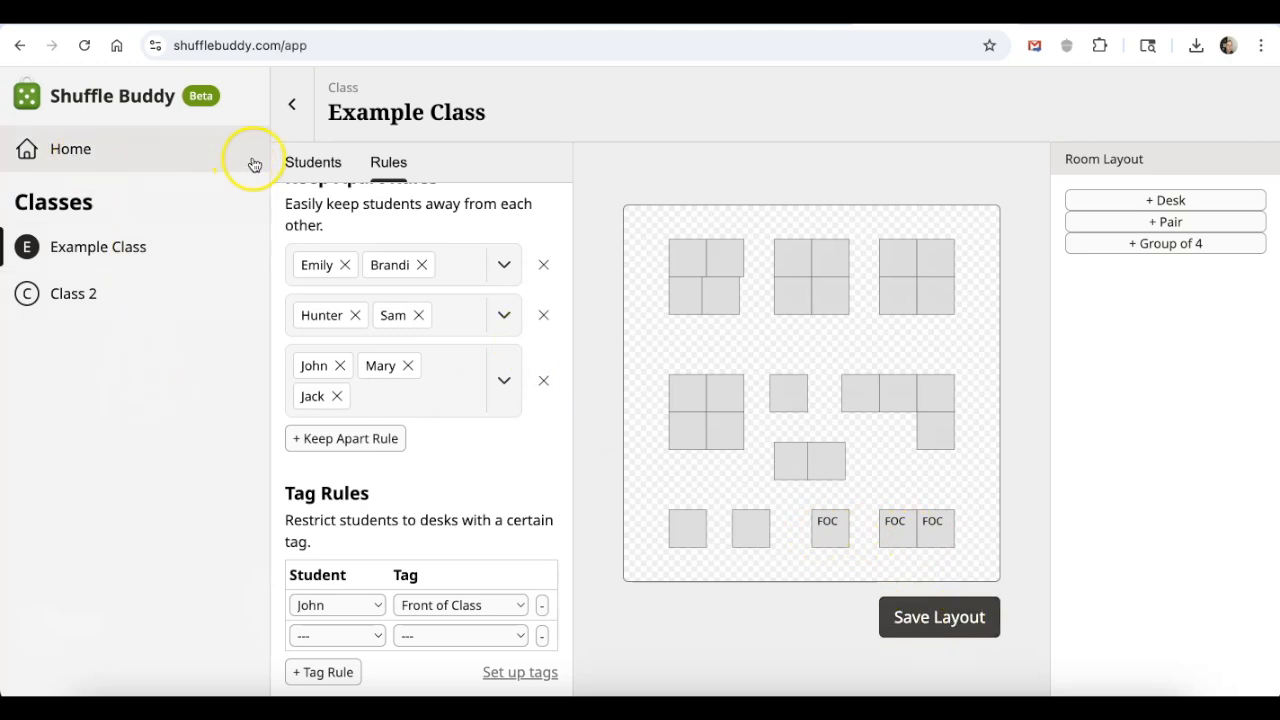
Leave the layout editing, reopen Example Class from the class overview, and shuffle its seating chart three times.
click(296, 108)
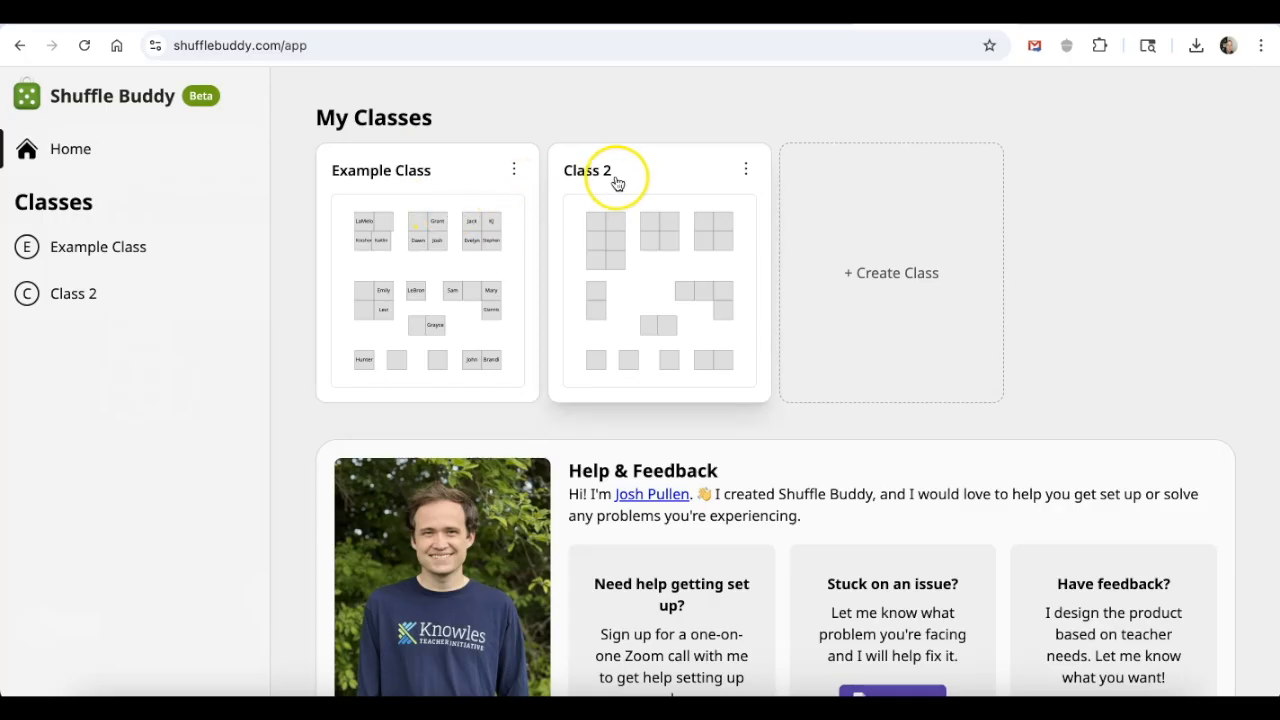
click(413, 167)
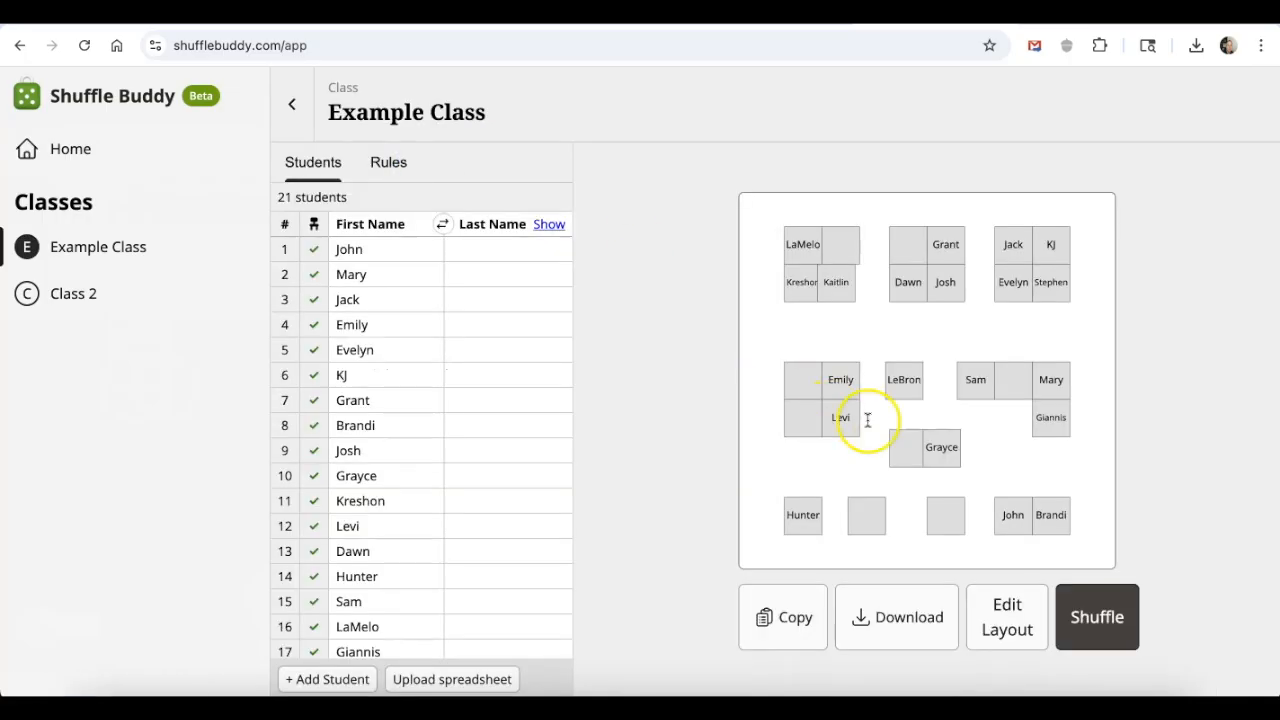
click(1104, 620)
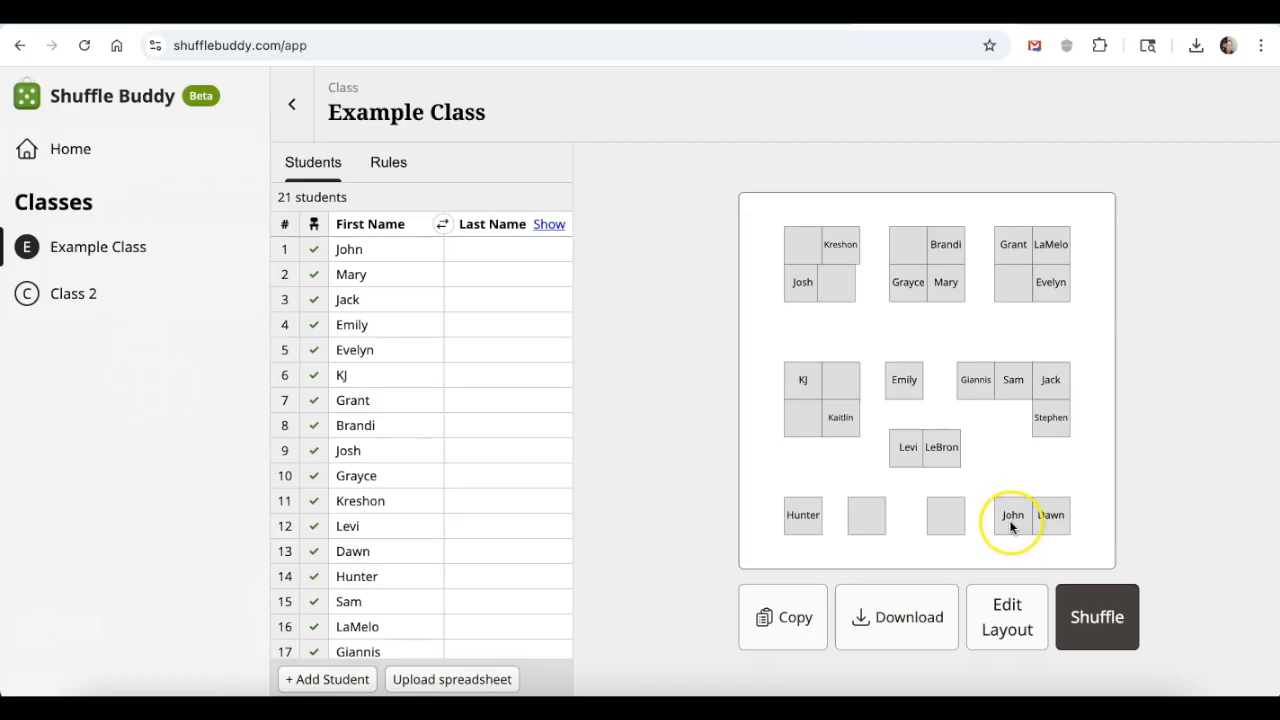
click(1084, 612)
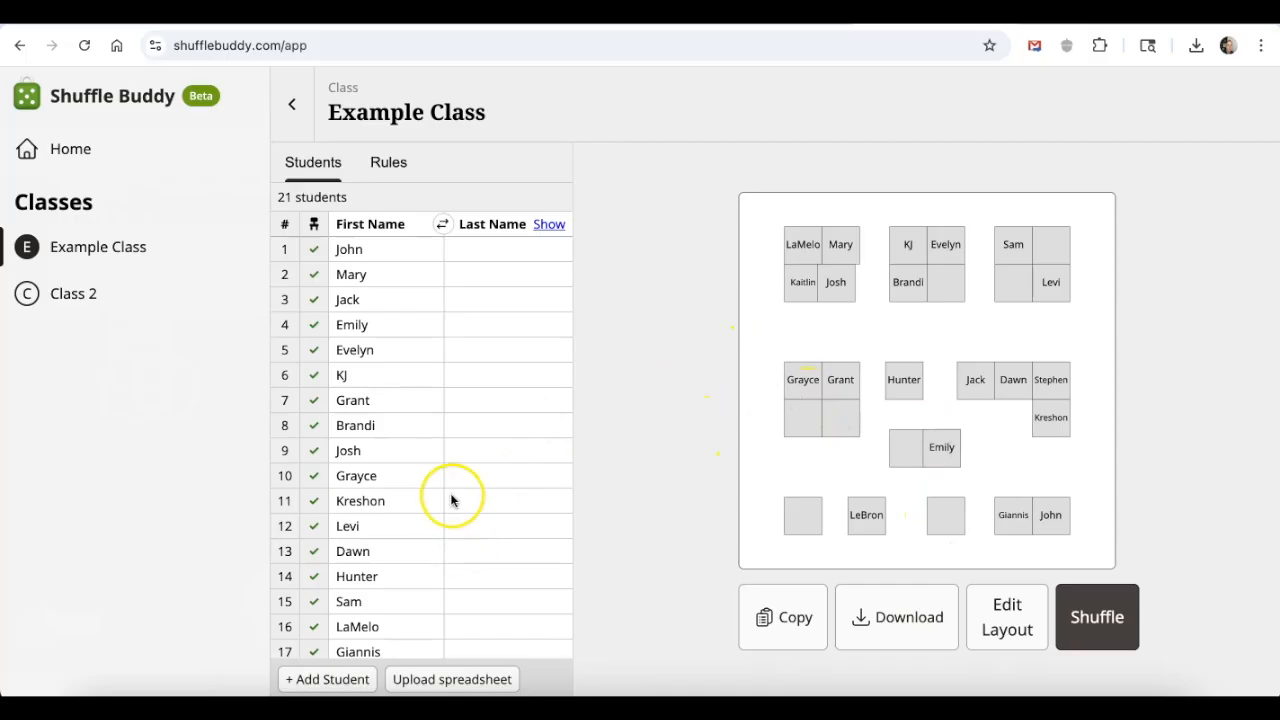
scroll(440, 574, down, 2)
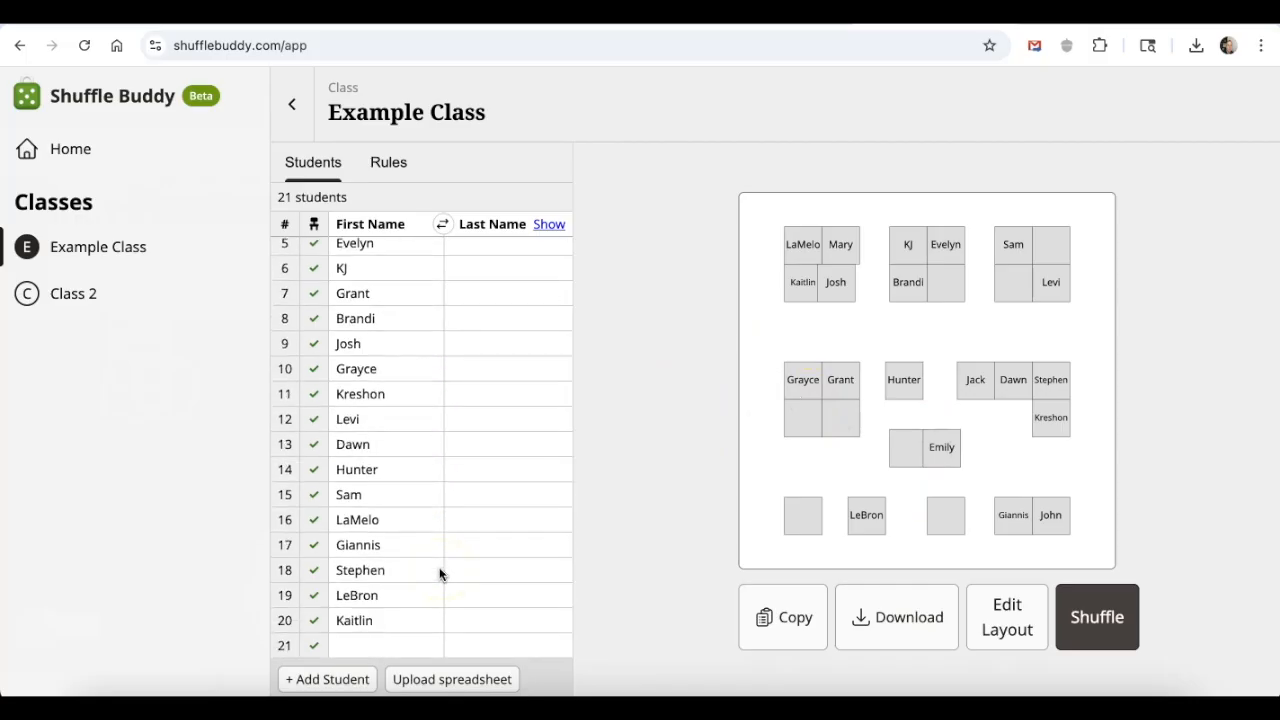
scroll(440, 574, up, 2)
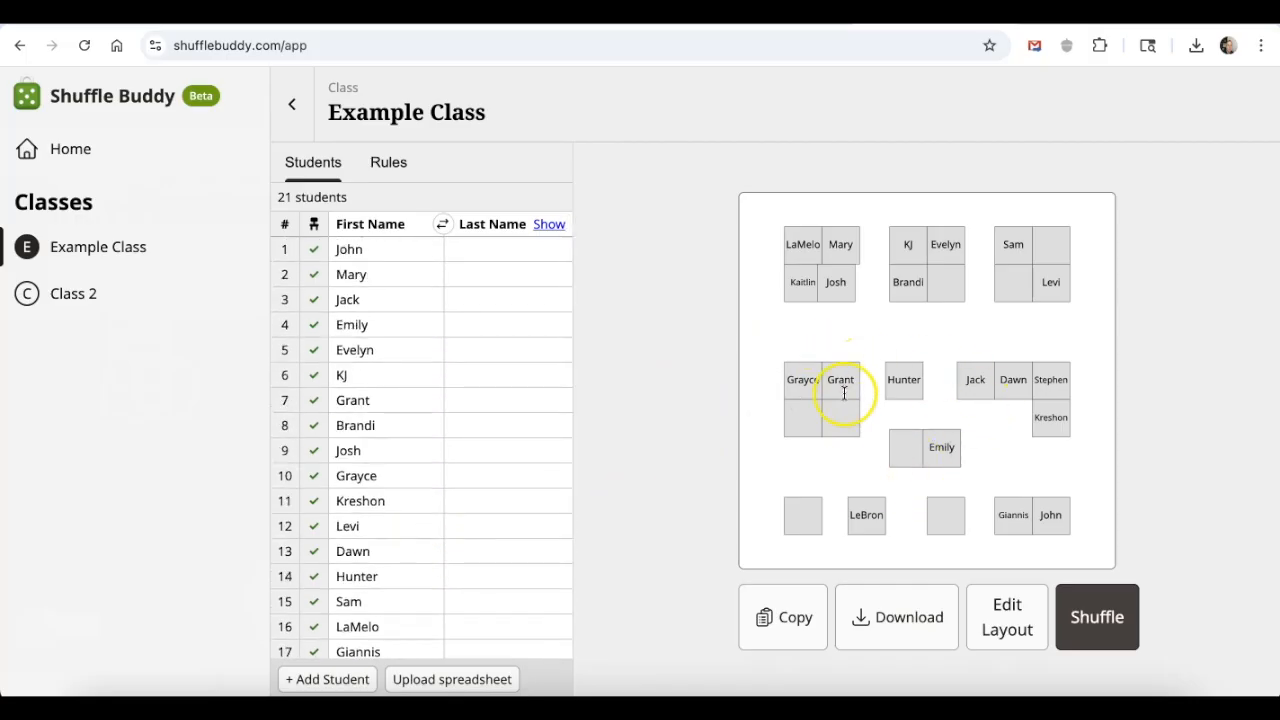
click(1094, 617)
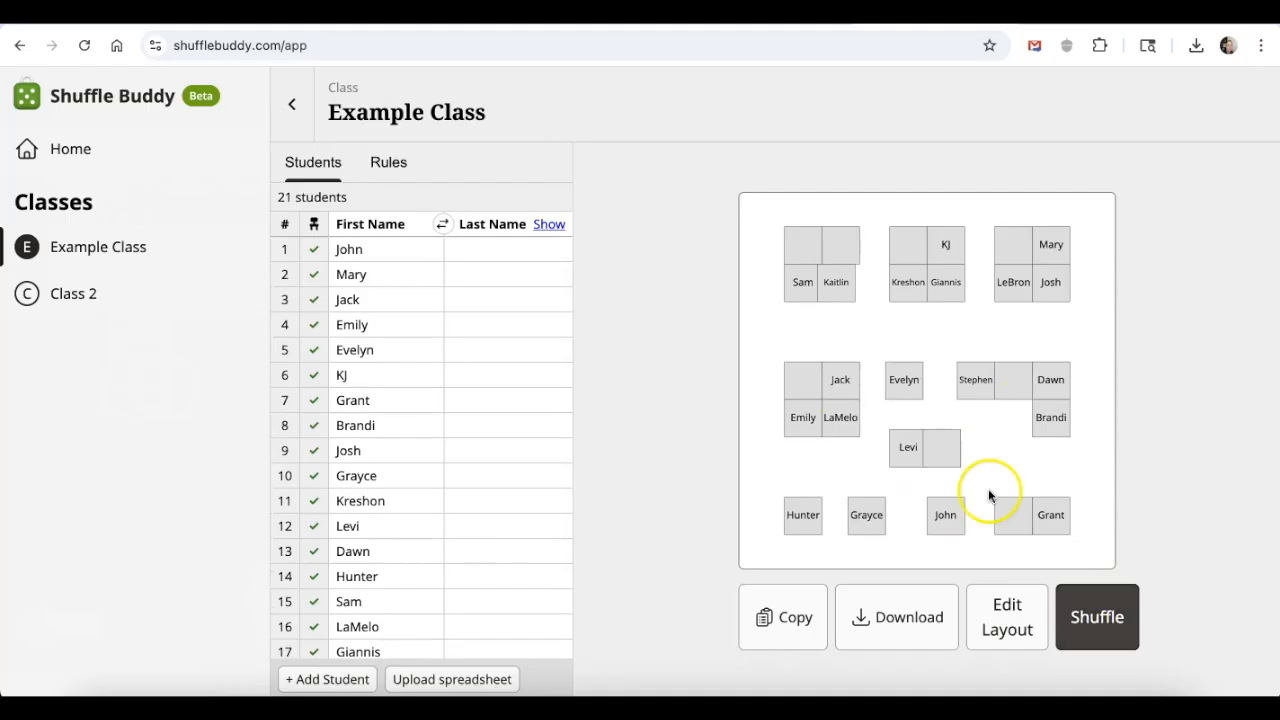